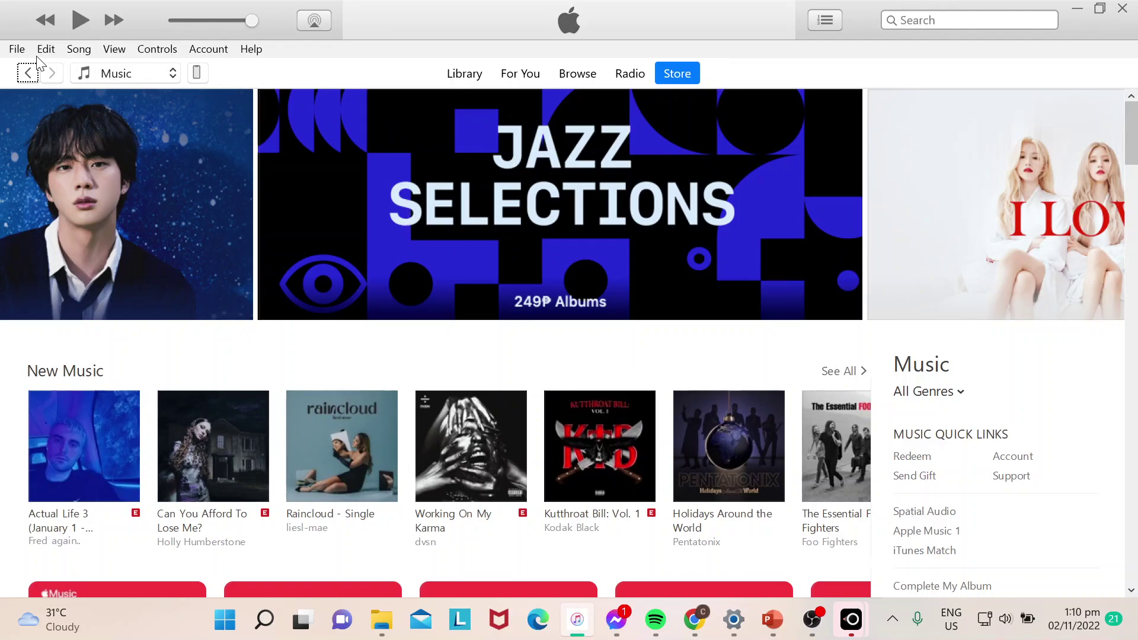
Step: Switch from the iTunes Store to the Library showing the Purchased playlist
left_click(461, 71)
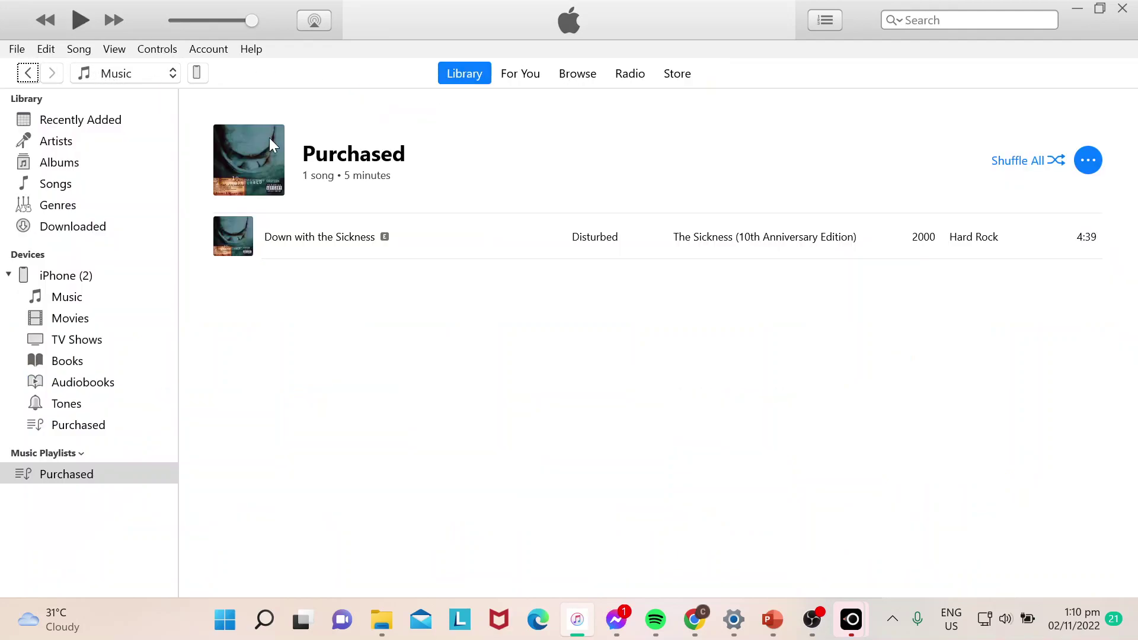
Step: Show the connected iPhone's Music sync settings with Sync Music enabled
left_click(199, 73)
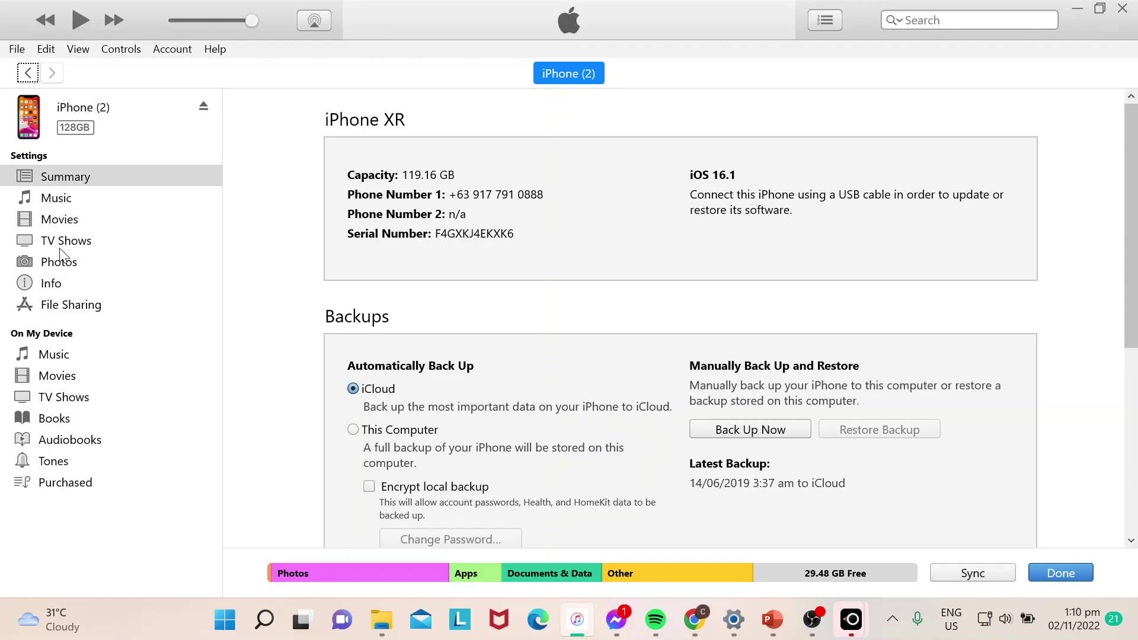
left_click(65, 202)
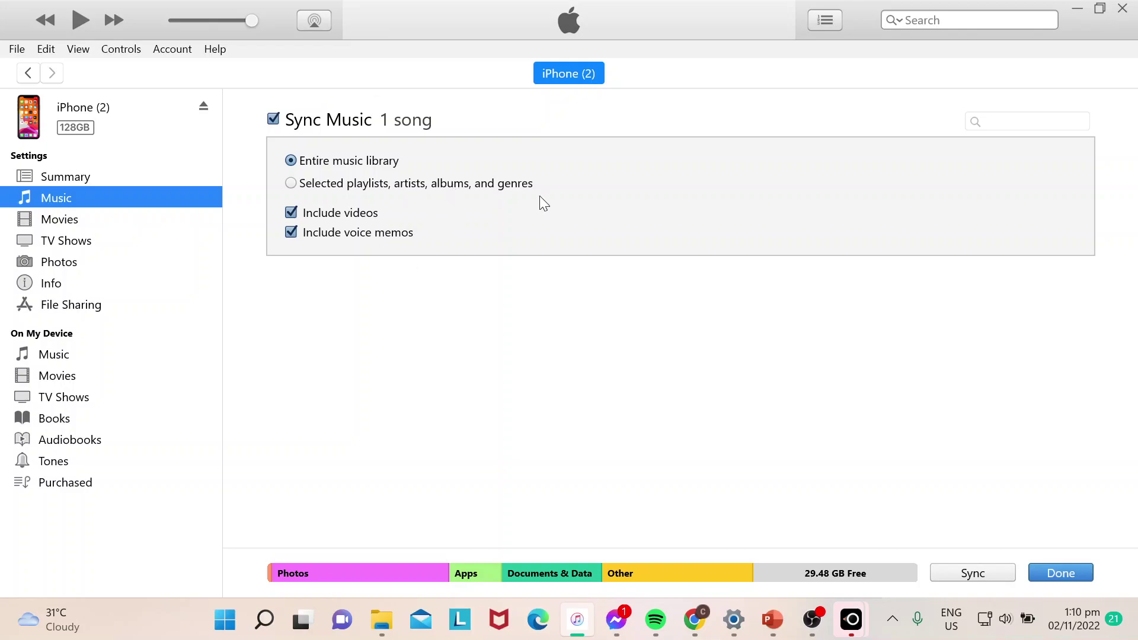
Step: Run the music sync to the iPhone and leave the device settings with Done
left_click(962, 577)
left_click(1060, 574)
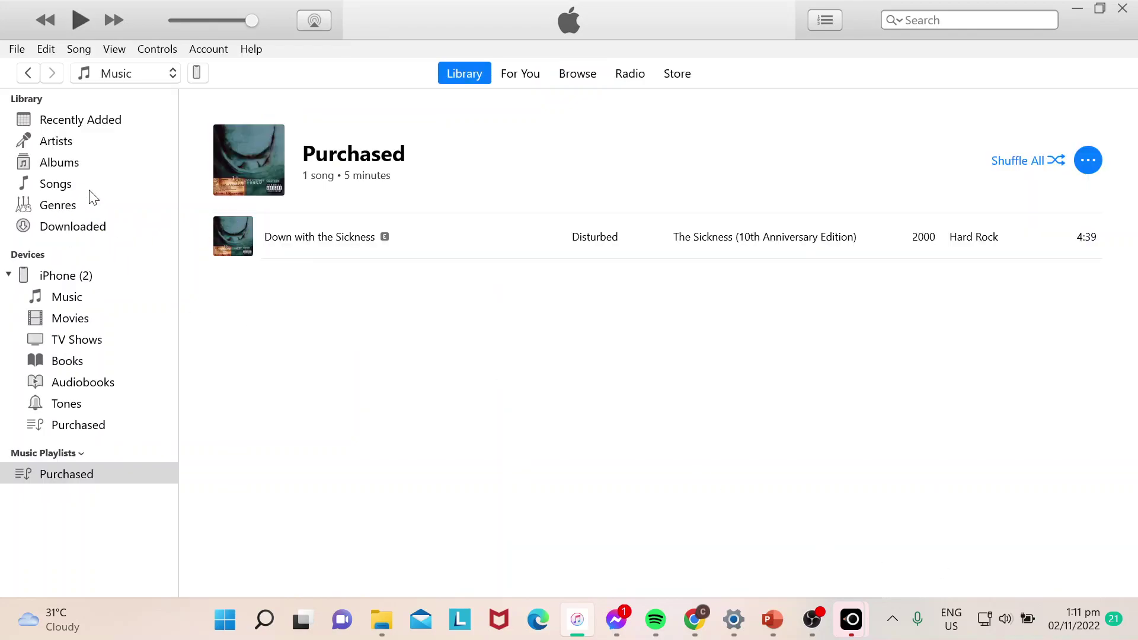
Step: Bring Chrome's Apple support article on syncing an iPhone with iTunes to the front
left_click(693, 619)
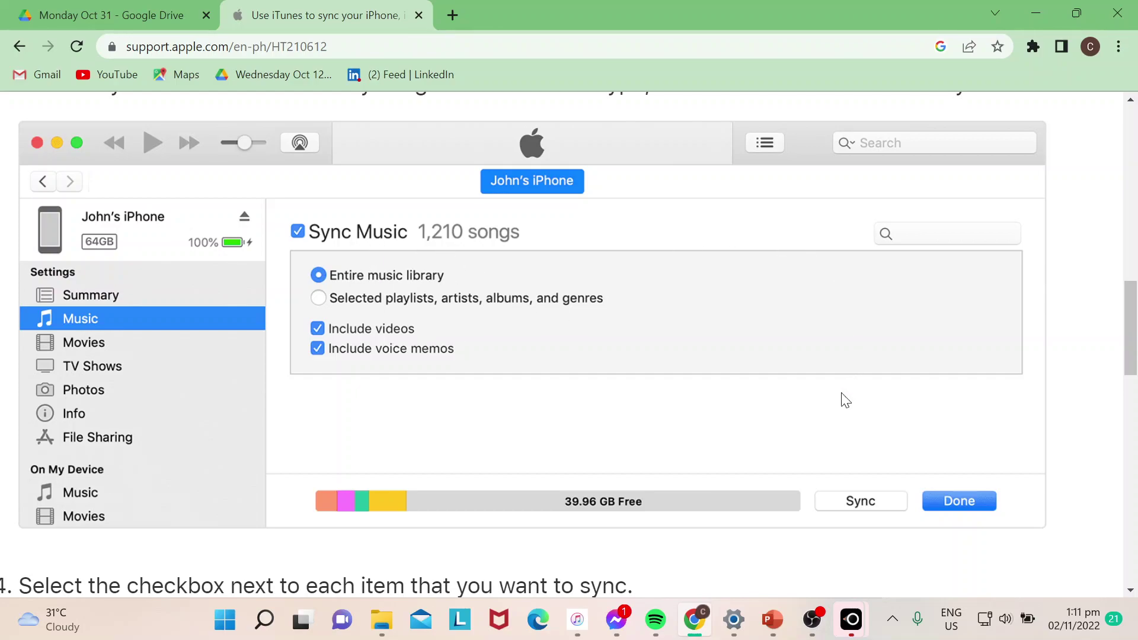
Step: Zoom the support page out to show more of the 'Sync or remove content' steps
key("ctrl+minus")
key("ctrl+minus")
key("ctrl+minus")
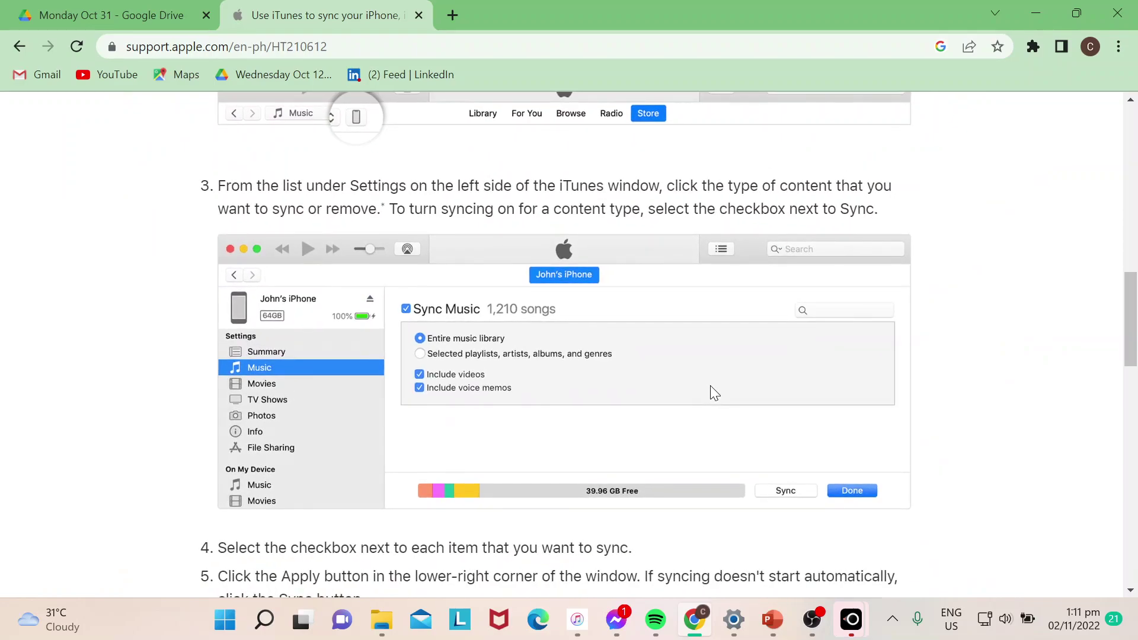
scroll(710, 387, "up", 3)
scroll(711, 386, "up", 2)
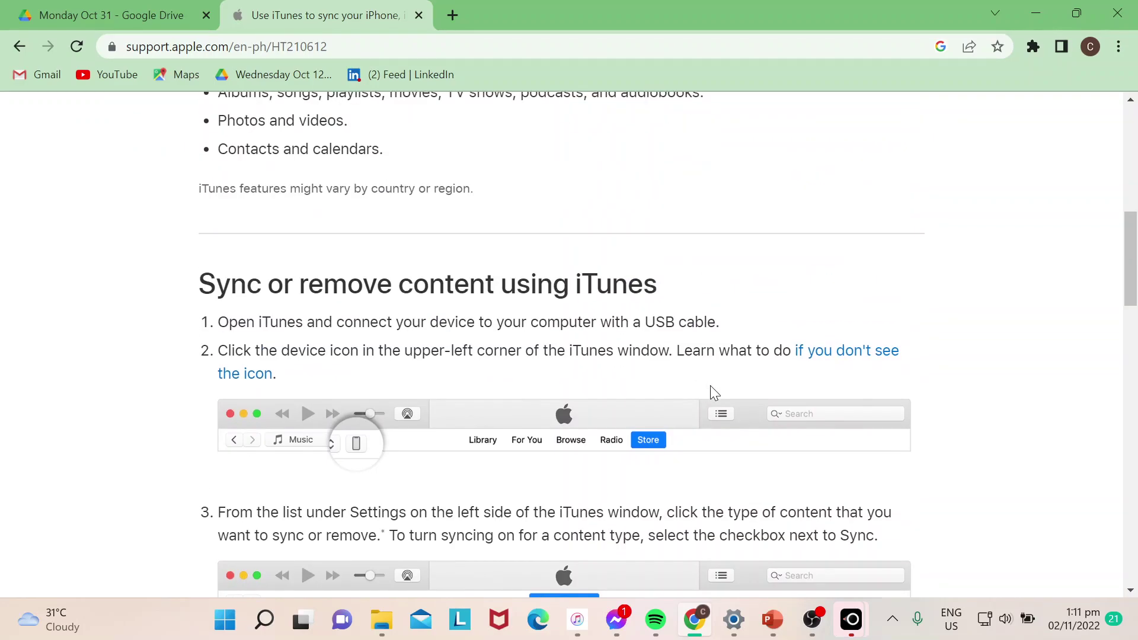
scroll(710, 386, "up", 2)
scroll(712, 392, "down", 3)
scroll(712, 393, "down", 4)
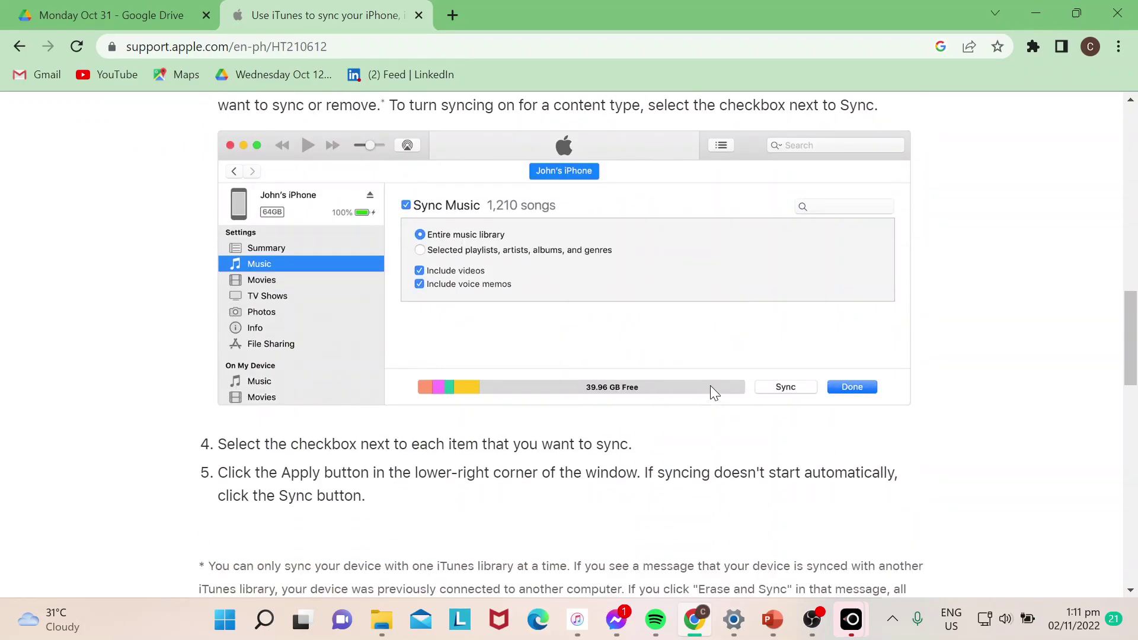
scroll(712, 392, "down", 5)
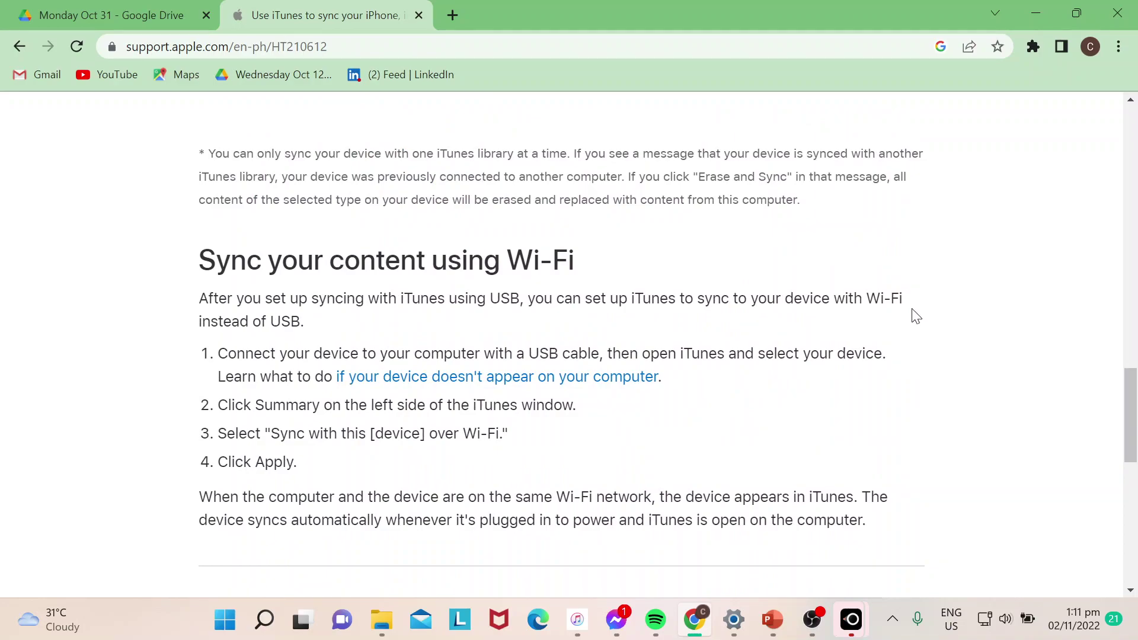
scroll(913, 314, "up", 1)
scroll(915, 316, "up", 3)
scroll(916, 315, "up", 3)
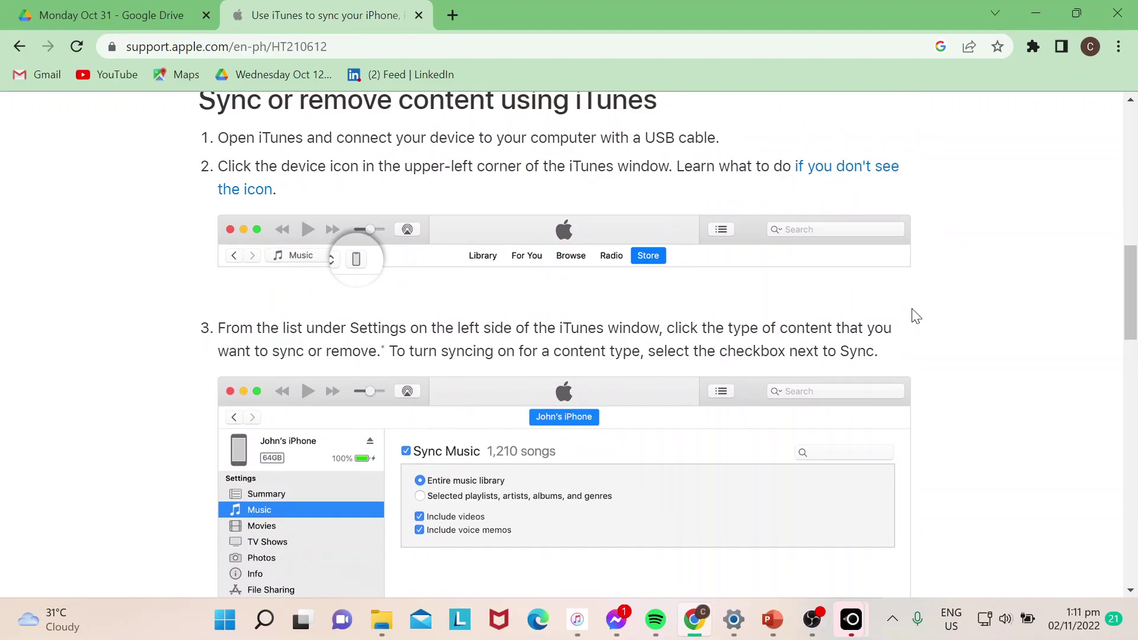